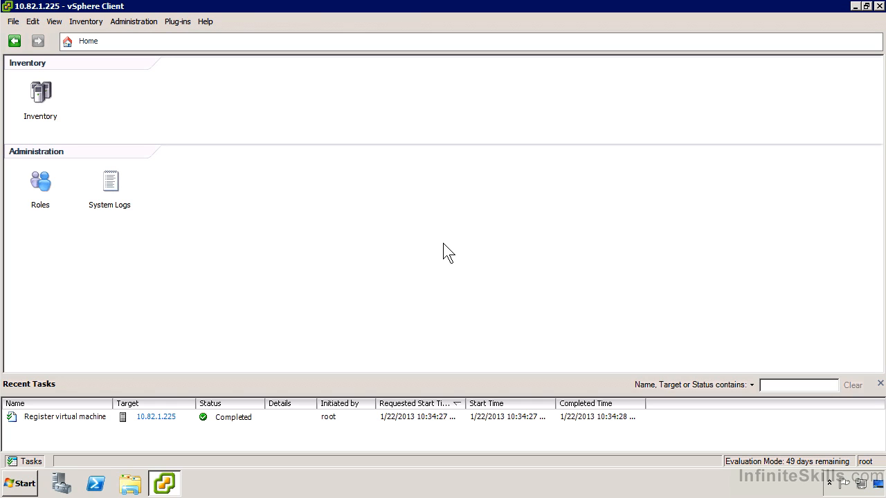
- Open the host's networking configuration from the inventory and check its IPv6 support setting, leaving it as is
{"action": "left_click", "coordinate": [40, 95]}
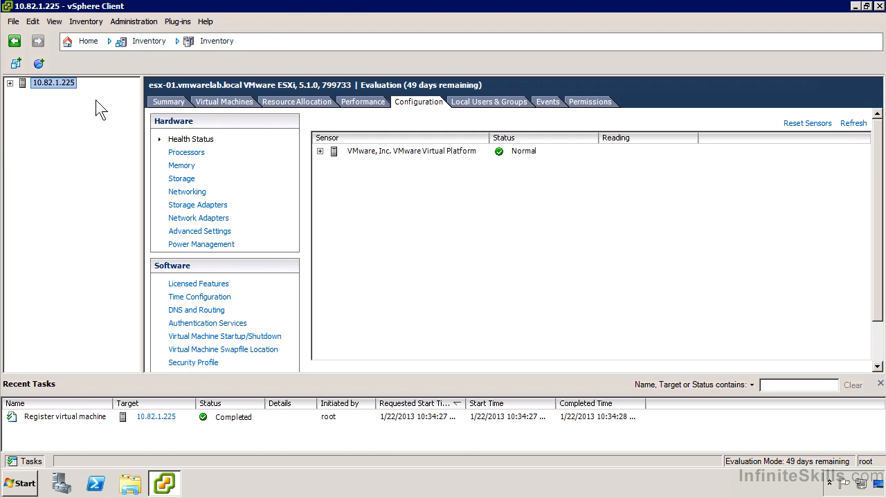
{"action": "left_click", "coordinate": [191, 193]}
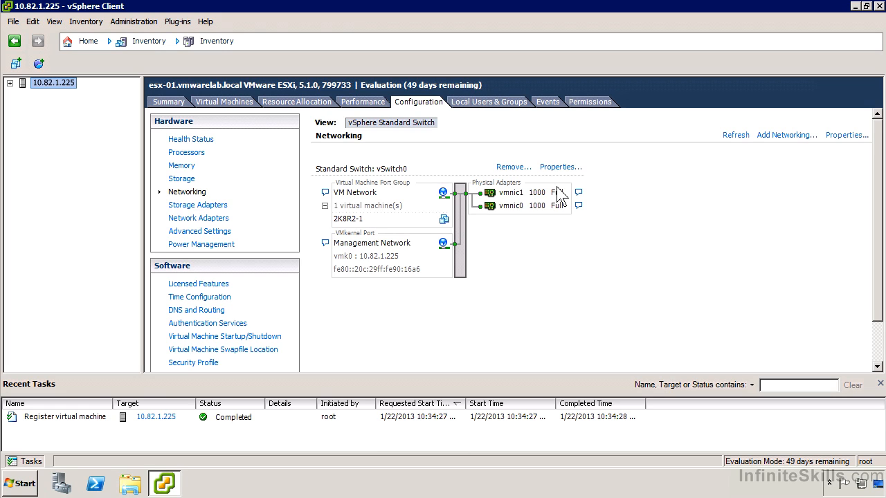
{"action": "left_click", "coordinate": [834, 136]}
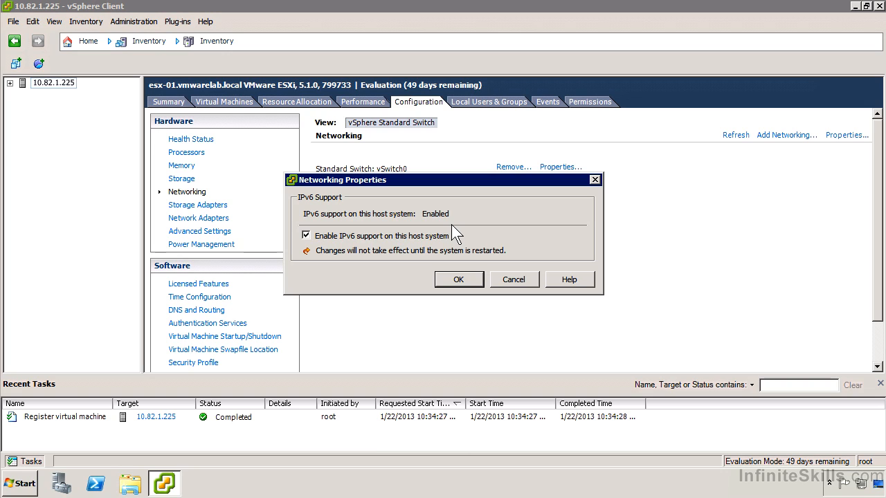
{"action": "left_click", "coordinate": [513, 280]}
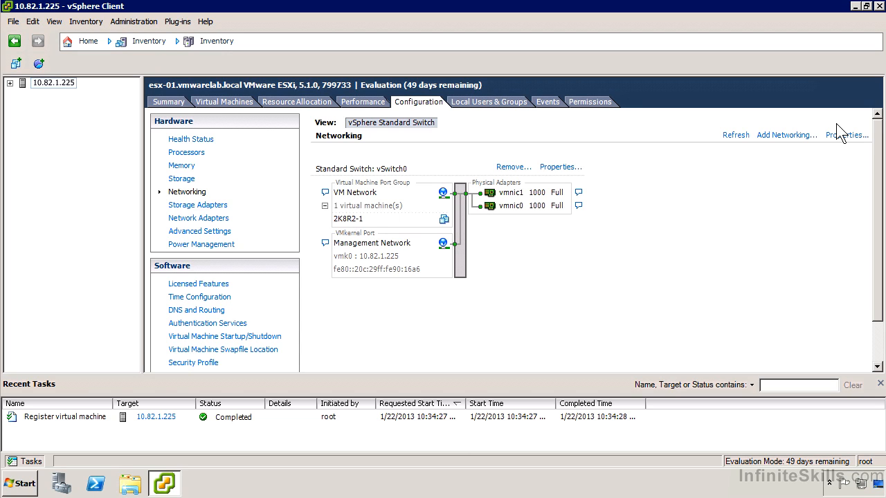
- Open the properties of vSwitch0 and review the VM Network, Management Network and vSwitch entries
{"action": "left_click", "coordinate": [558, 168]}
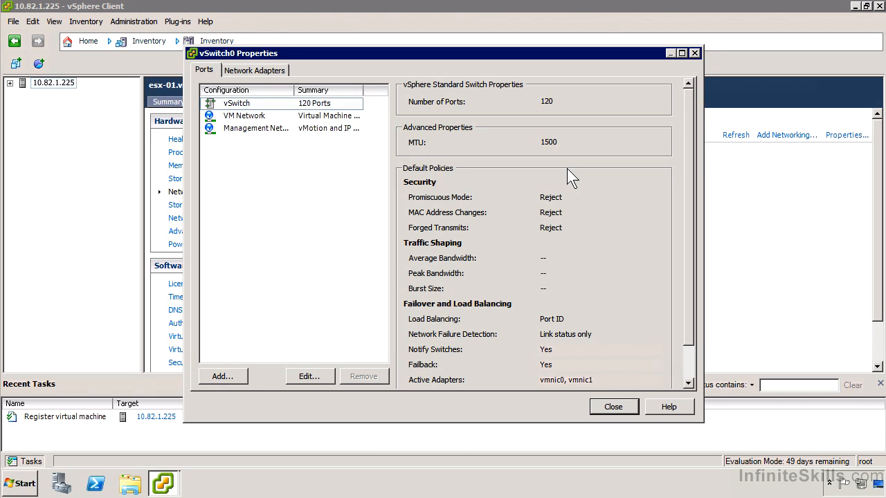
{"action": "left_click", "coordinate": [276, 119]}
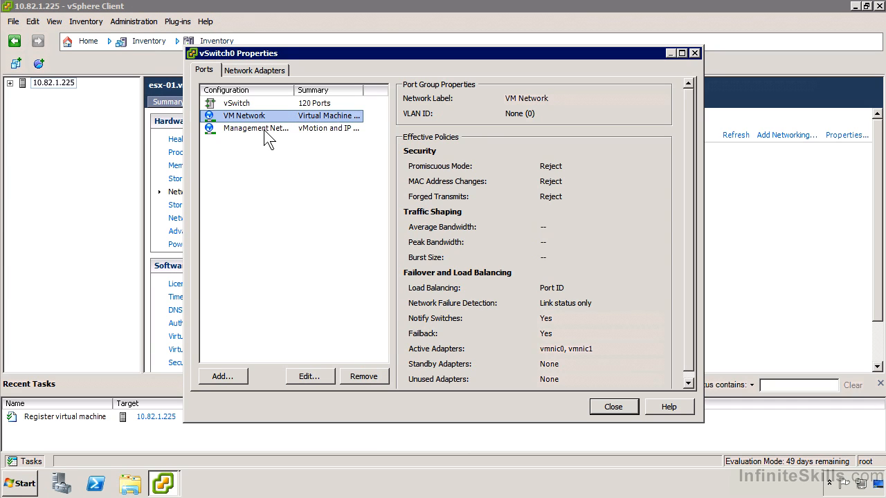
{"action": "left_click", "coordinate": [262, 128]}
{"action": "left_click", "coordinate": [261, 104]}
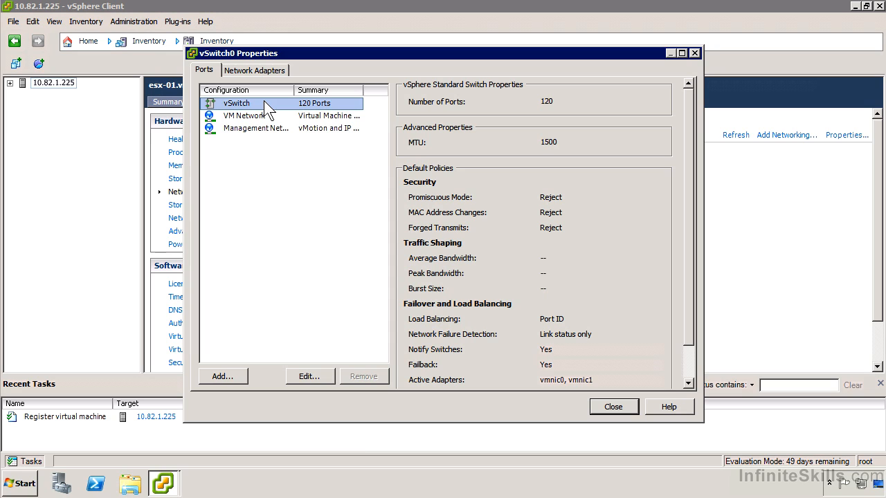
- Open the vSwitch for editing, choose 120 as its number of ports, and review its security policy exceptions
{"action": "left_click", "coordinate": [323, 375]}
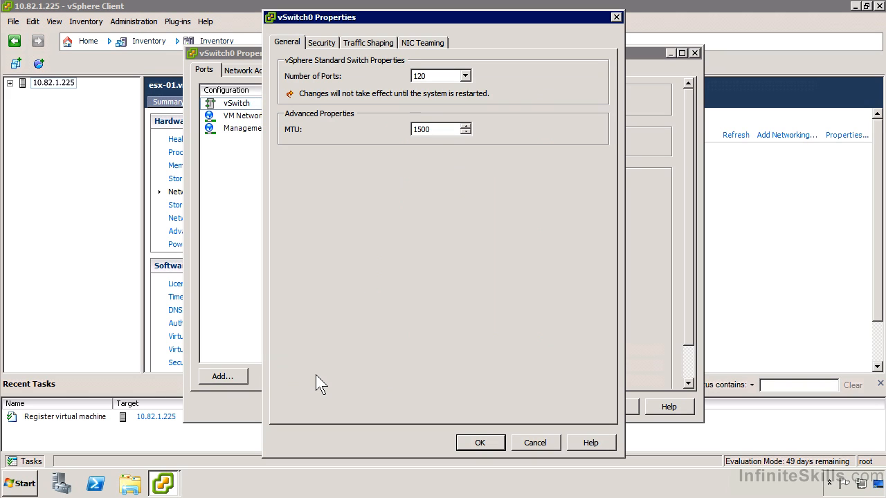
{"action": "left_click", "coordinate": [464, 76]}
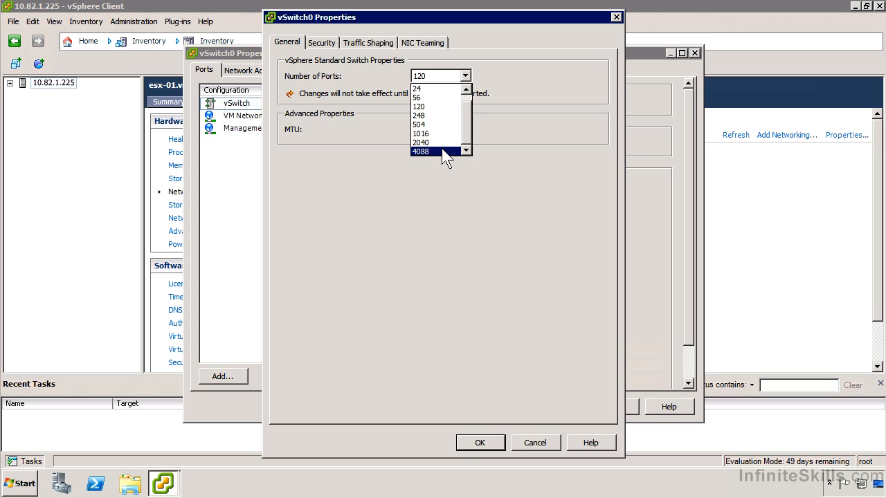
{"action": "left_click", "coordinate": [438, 108]}
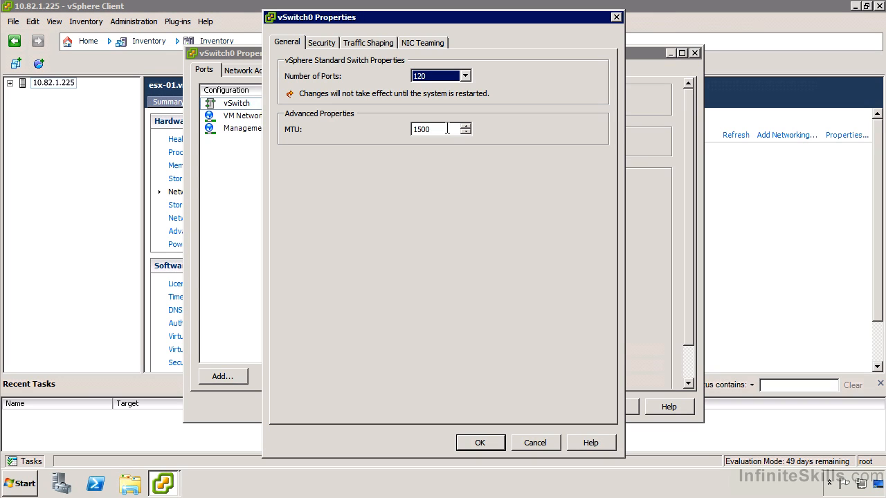
{"action": "left_click", "coordinate": [322, 43]}
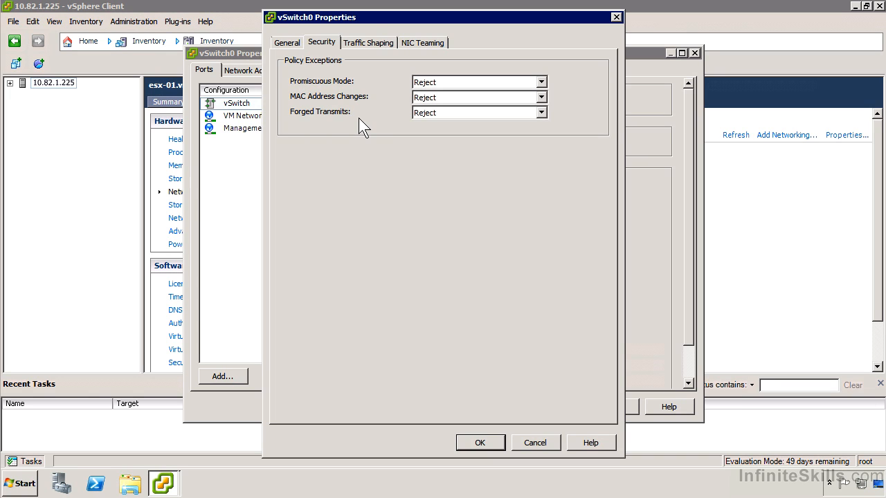
- Enable the traffic shaping policy for vSwitch0 and review its average bandwidth and burst size values
{"action": "left_click", "coordinate": [367, 42]}
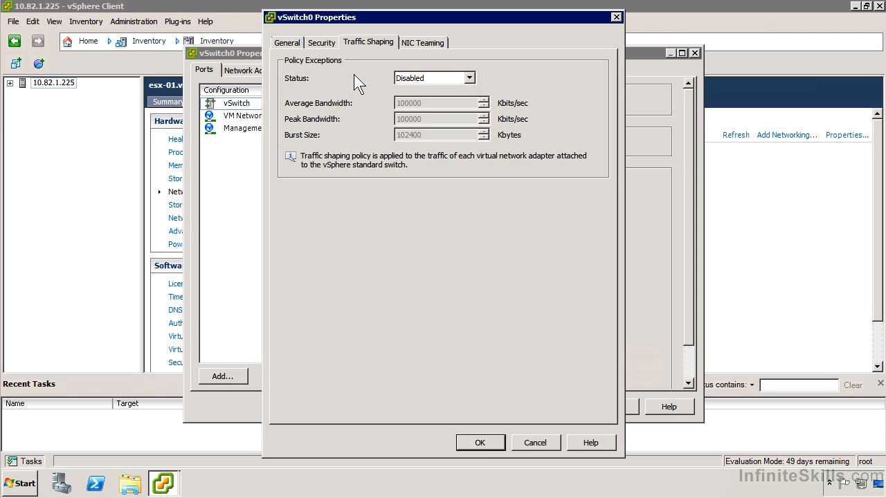
{"action": "left_click", "coordinate": [401, 77]}
{"action": "left_click", "coordinate": [426, 99]}
{"action": "left_click_drag", "start_coordinate": [437, 106], "coordinate": [382, 105]}
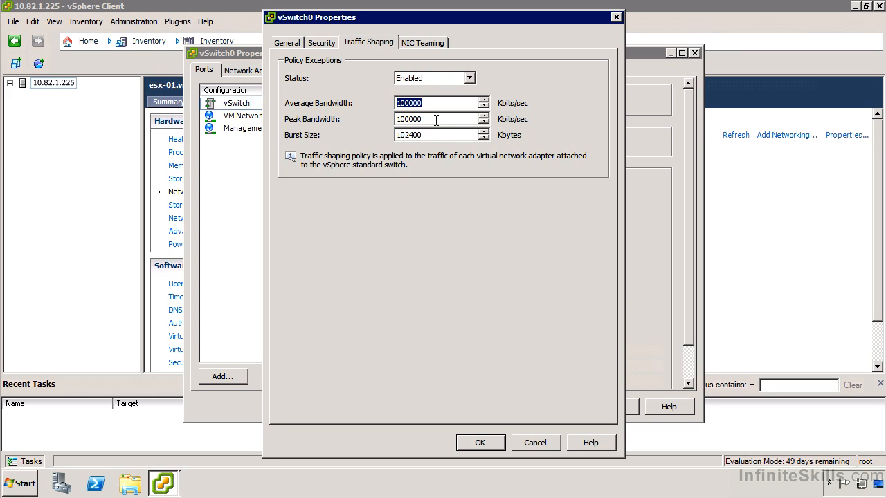
{"action": "left_click_drag", "start_coordinate": [436, 136], "coordinate": [405, 136]}
{"action": "left_click_drag", "start_coordinate": [353, 153], "coordinate": [389, 139]}
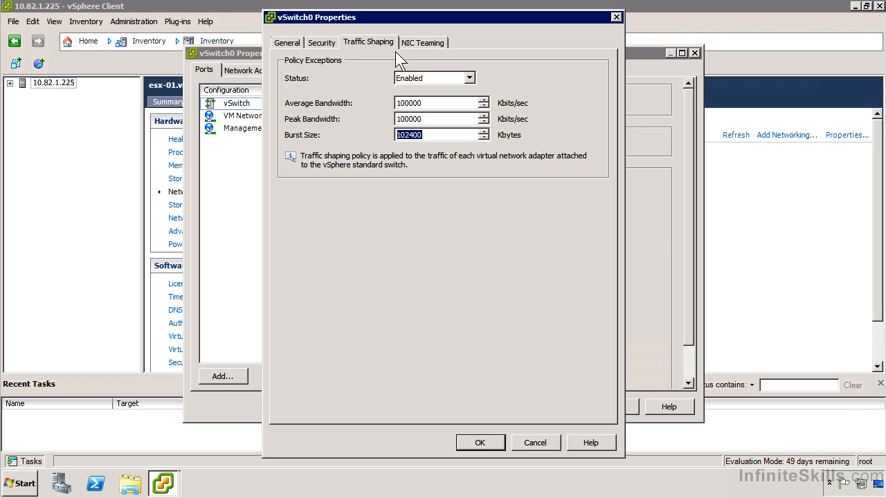
- Review the NIC teaming load balancing options, keep routing based on the originating virtual port ID, and accept the vSwitch0 settings
{"action": "left_click", "coordinate": [421, 46]}
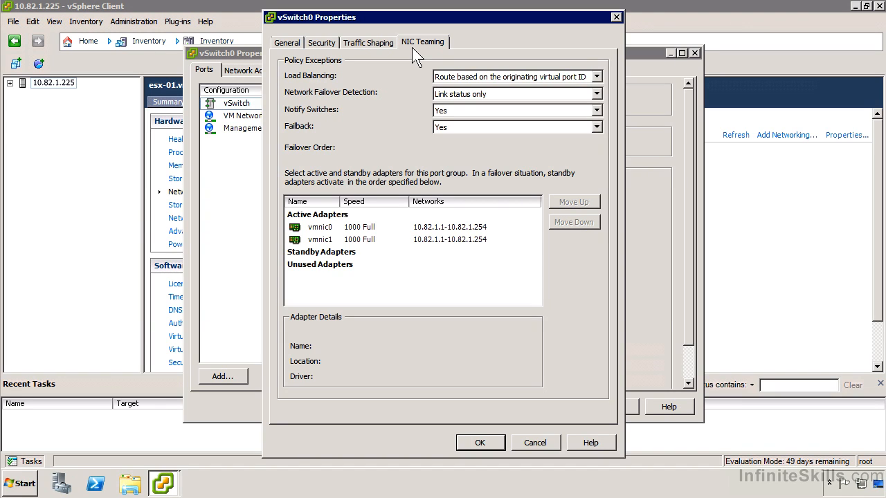
{"action": "left_click", "coordinate": [454, 76]}
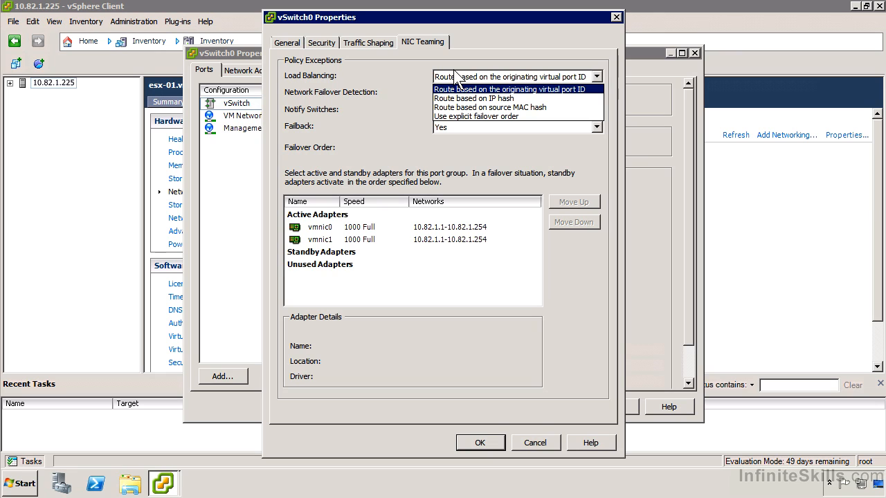
{"action": "left_click", "coordinate": [454, 76]}
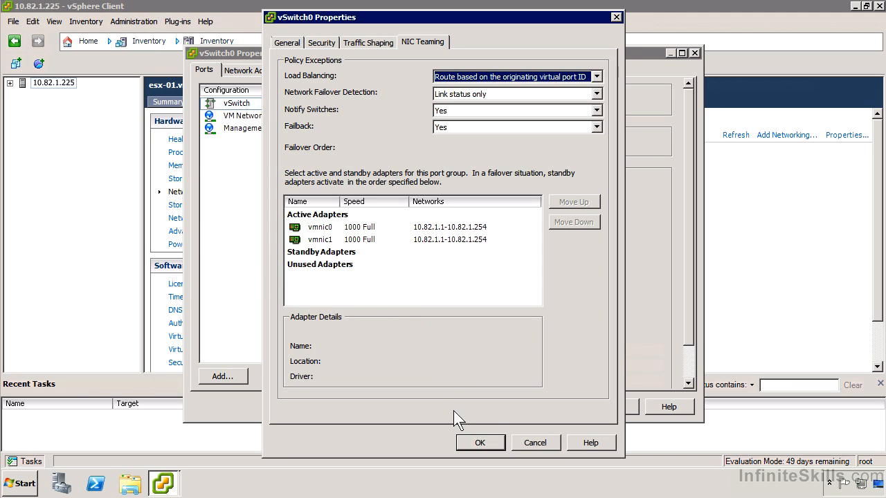
{"action": "left_click", "coordinate": [480, 443]}
- Add the unclaimed network adapters vmnic2 and vmnic3 to vSwitch0 and close its properties
{"action": "left_click", "coordinate": [252, 70]}
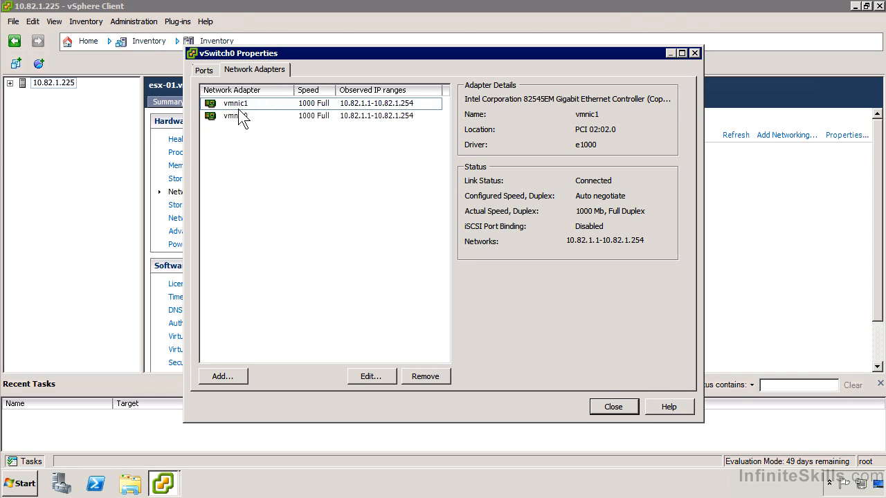
{"action": "left_click", "coordinate": [220, 377]}
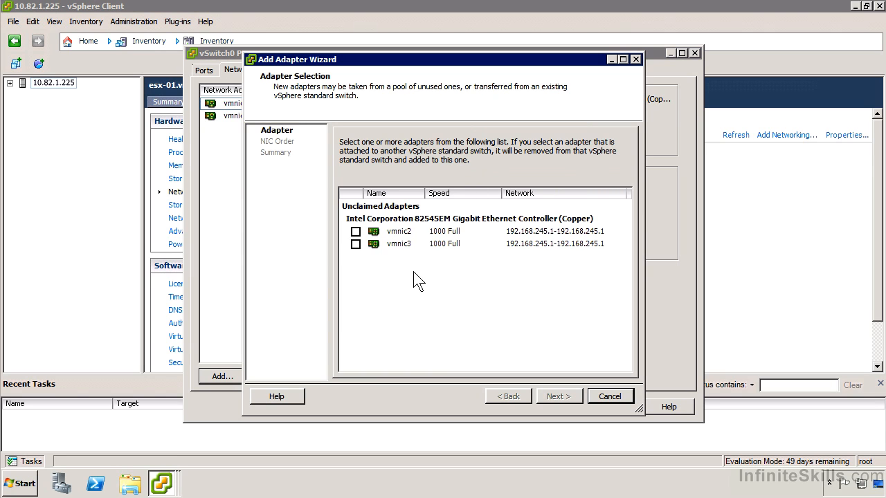
{"action": "left_click", "coordinate": [355, 232]}
{"action": "left_click", "coordinate": [355, 243]}
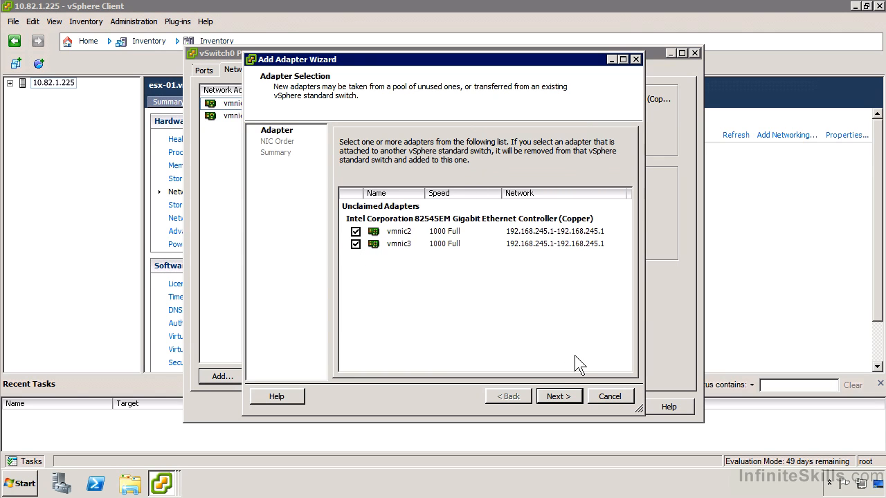
{"action": "left_click", "coordinate": [558, 391]}
{"action": "left_click", "coordinate": [557, 391]}
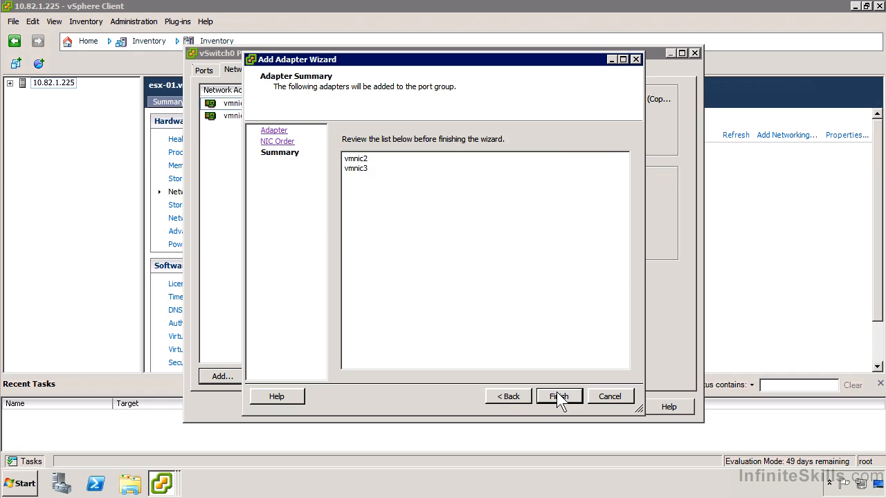
{"action": "left_click", "coordinate": [558, 396]}
{"action": "left_click", "coordinate": [614, 406]}
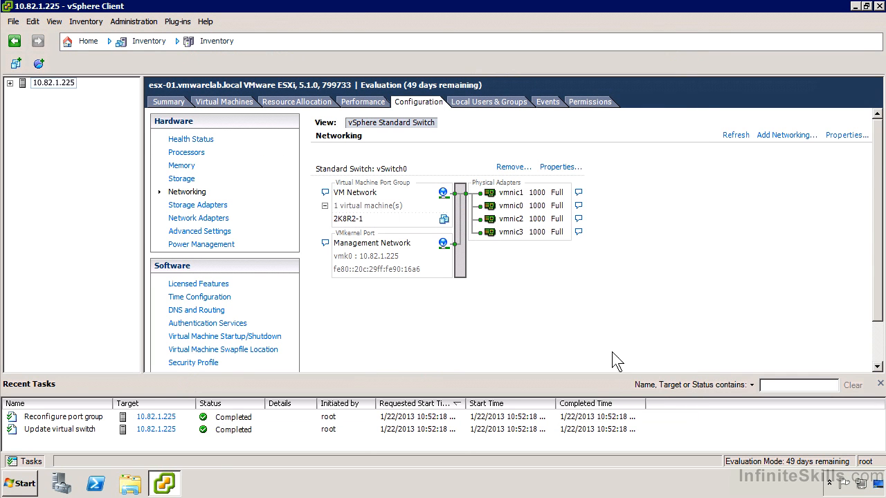